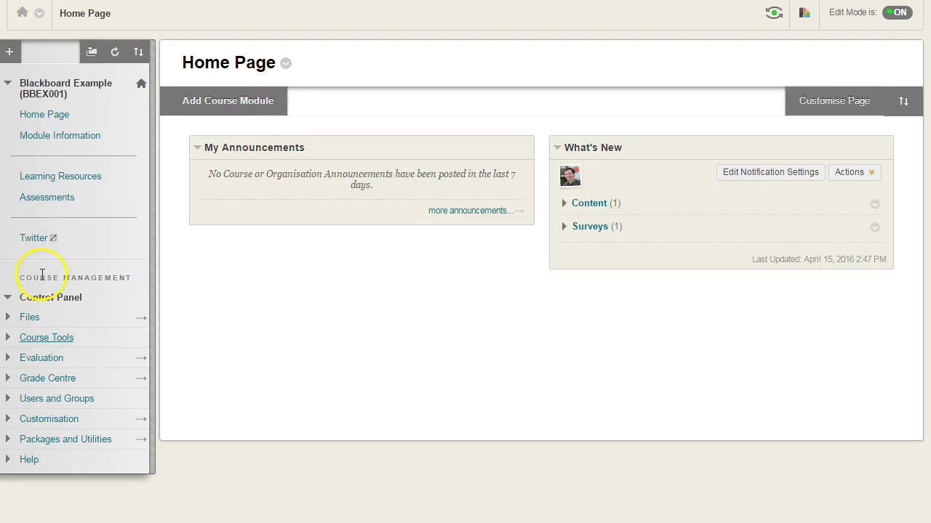
Go through Course Tools to Tests, Surveys and Pools > Surveys and open Module Feedback Survey's options.
click(31, 338)
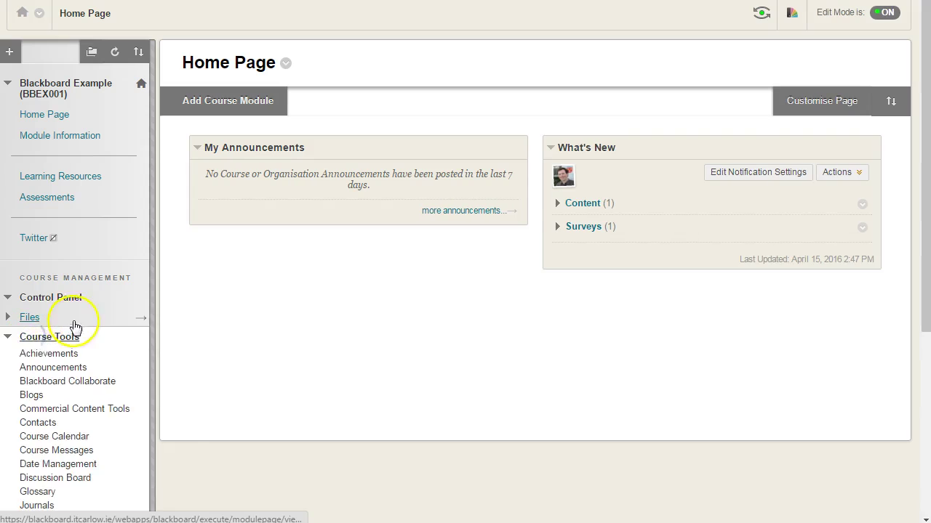
scroll(80, 320, down, 3)
scroll(87, 310, down, 3)
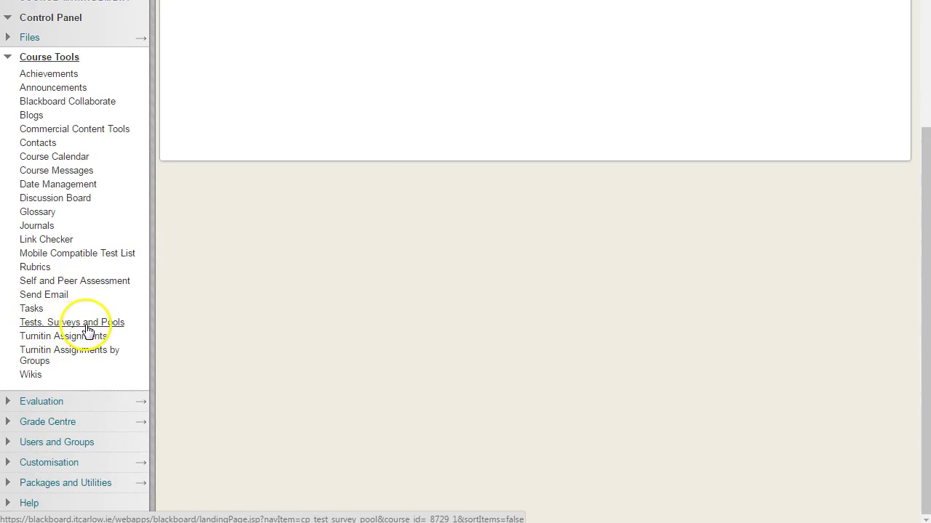
click(86, 328)
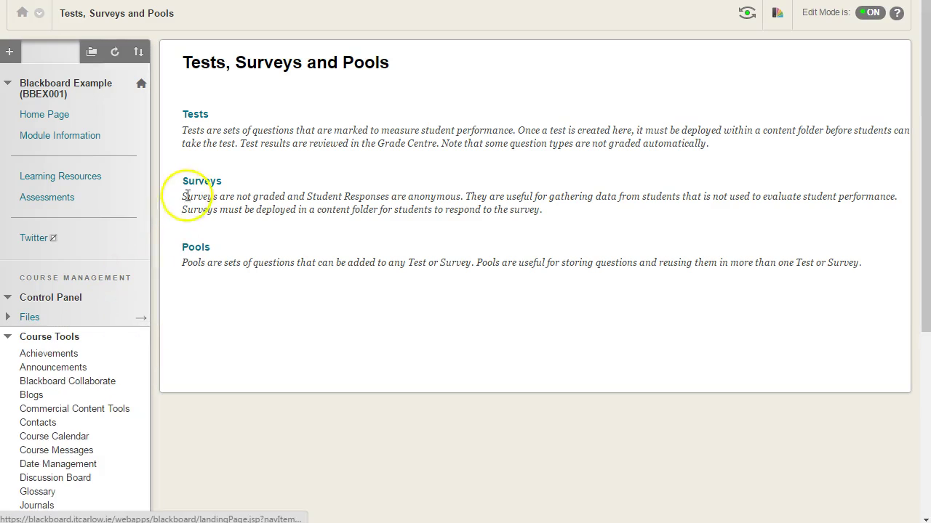
click(203, 183)
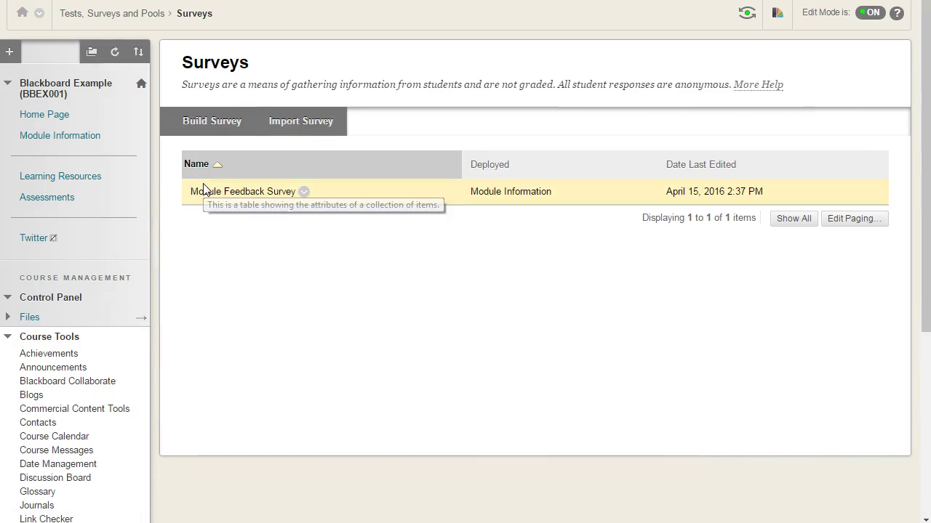
click(224, 123)
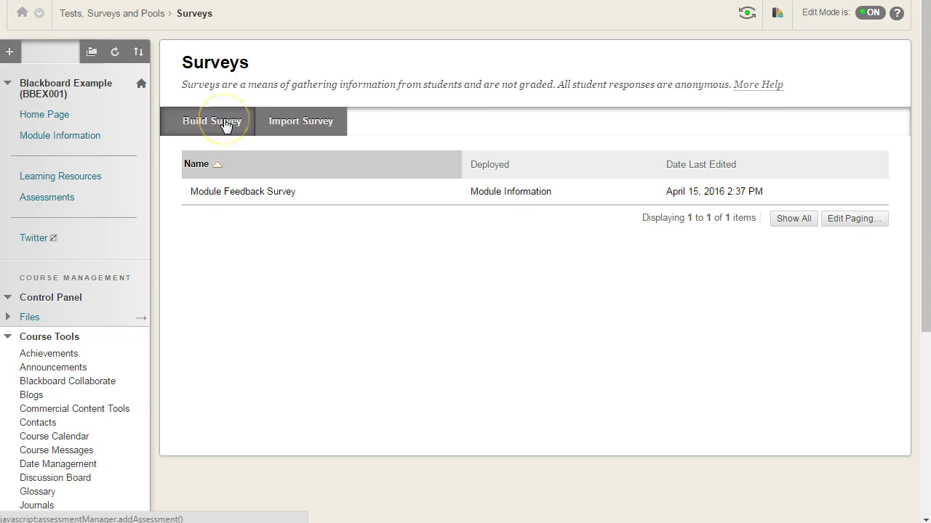
click(304, 192)
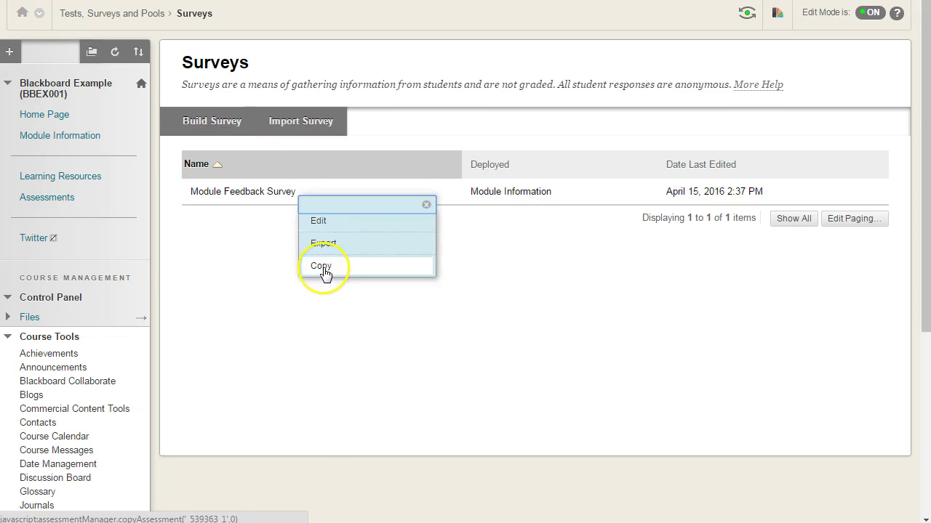
Name the new survey 'Project feedback' and describe it as feedback on a recent project.
click(234, 125)
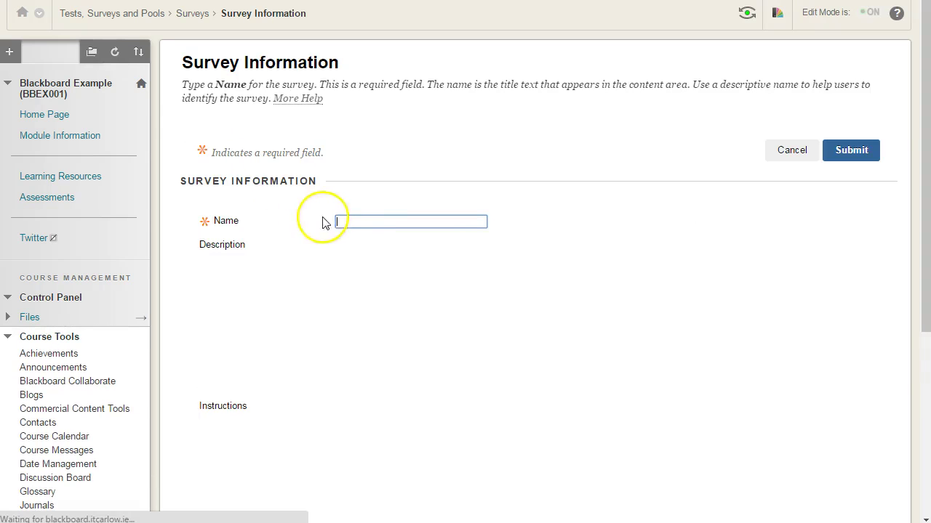
click(368, 219)
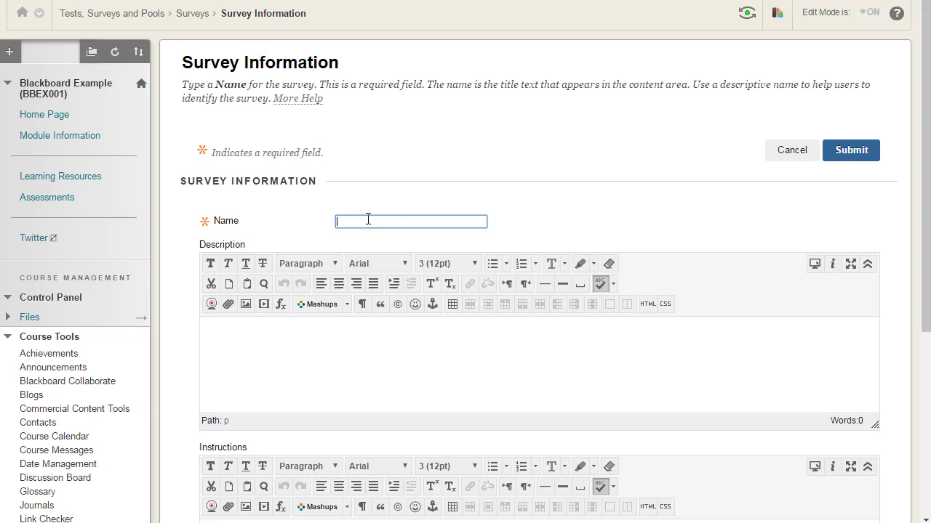
text(P)
click(369, 238)
click(326, 342)
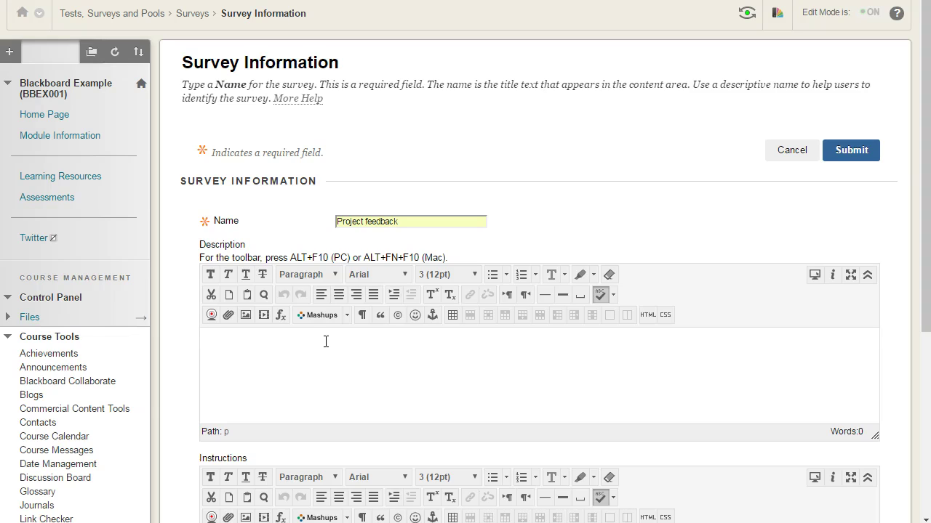
text(Your feedback on re)
text(cent project)
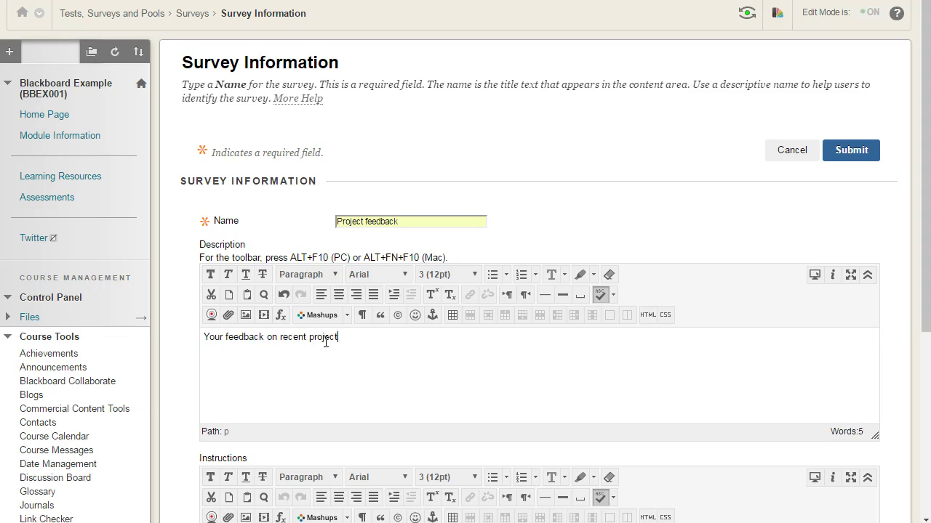
Add instructions stating that responses are anonymous, then submit the survey.
scroll(326, 341, down, 3)
click(322, 338)
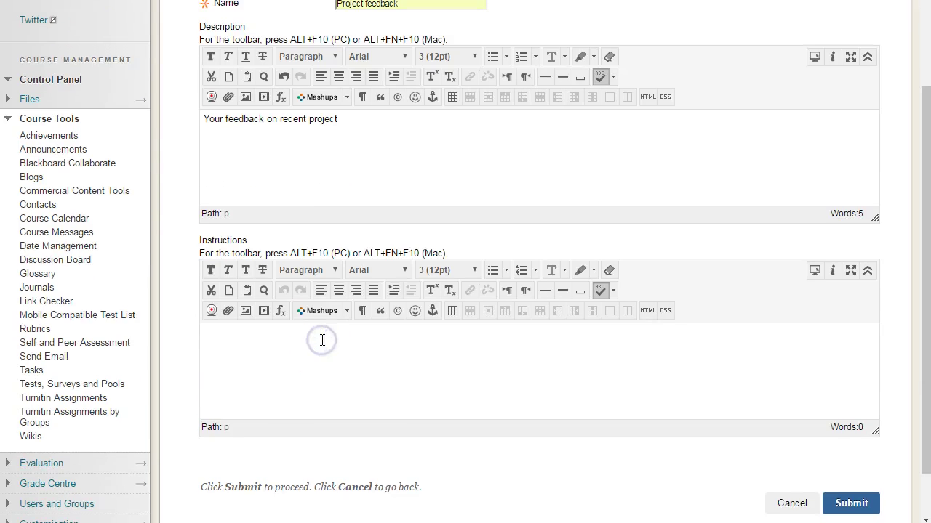
text(Fill in each )
text(question carefully, re)
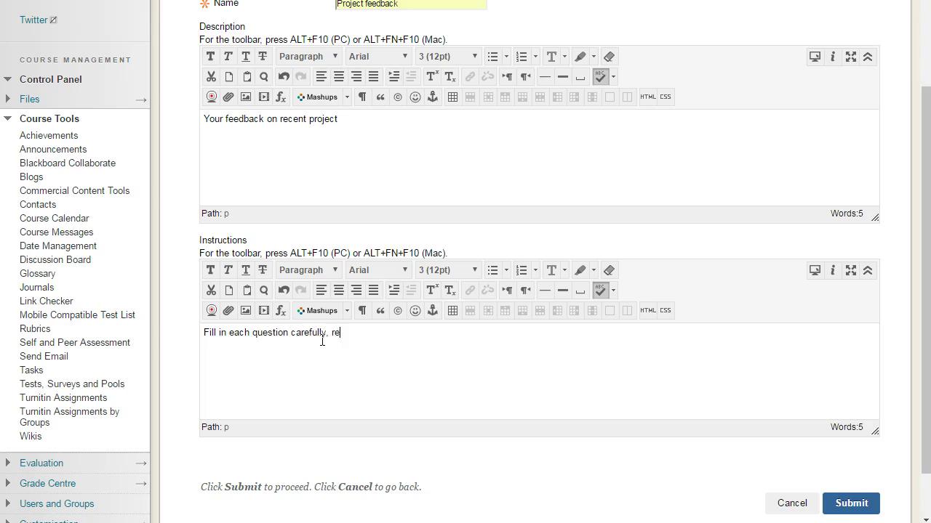
text(sponses are )
text(anonymous)
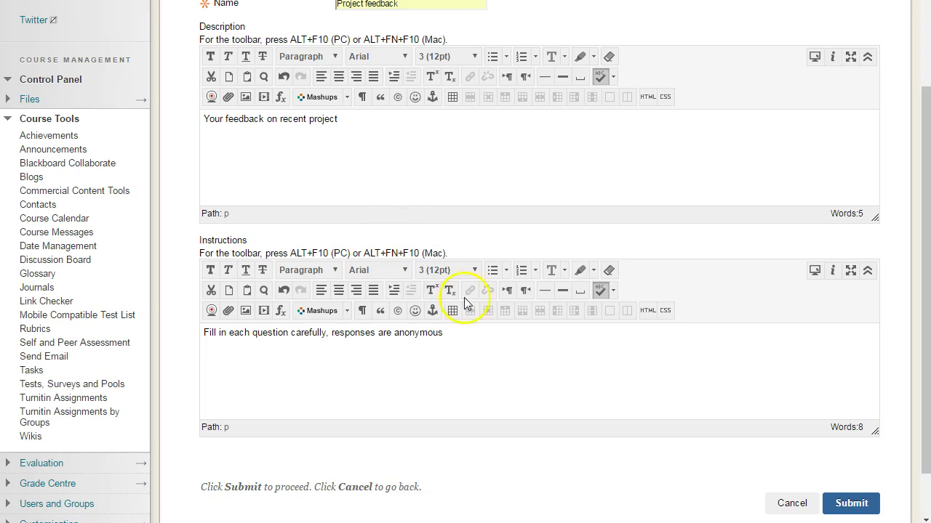
scroll(574, 327, down, 2)
click(851, 442)
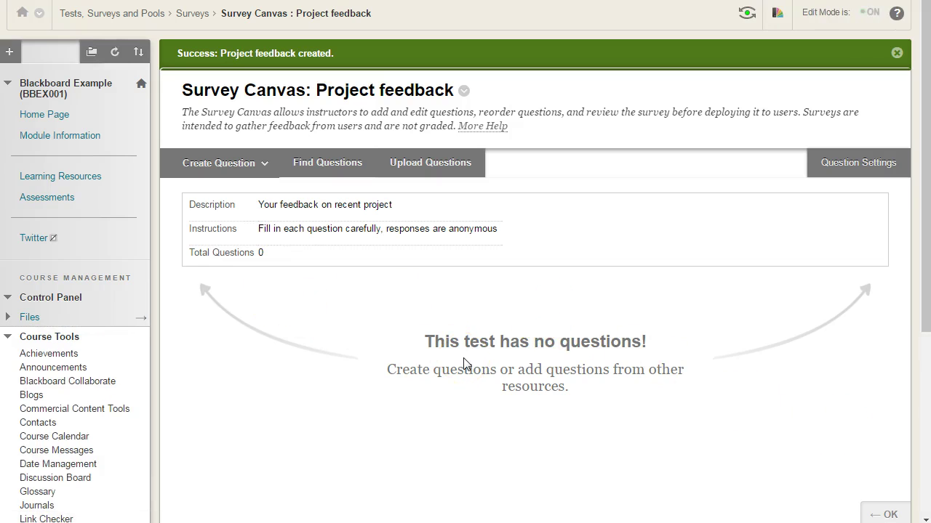
Show the Create Question list of question types for the empty Project feedback survey.
click(463, 90)
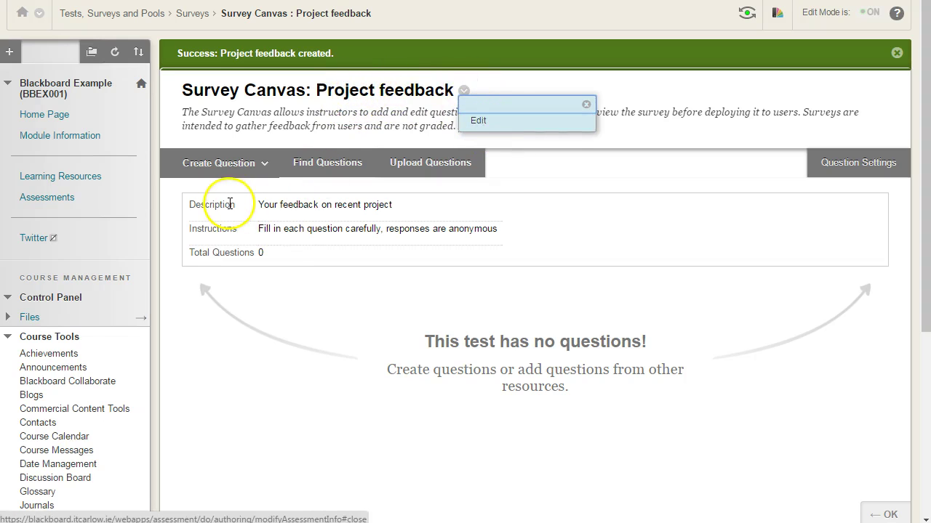
click(220, 162)
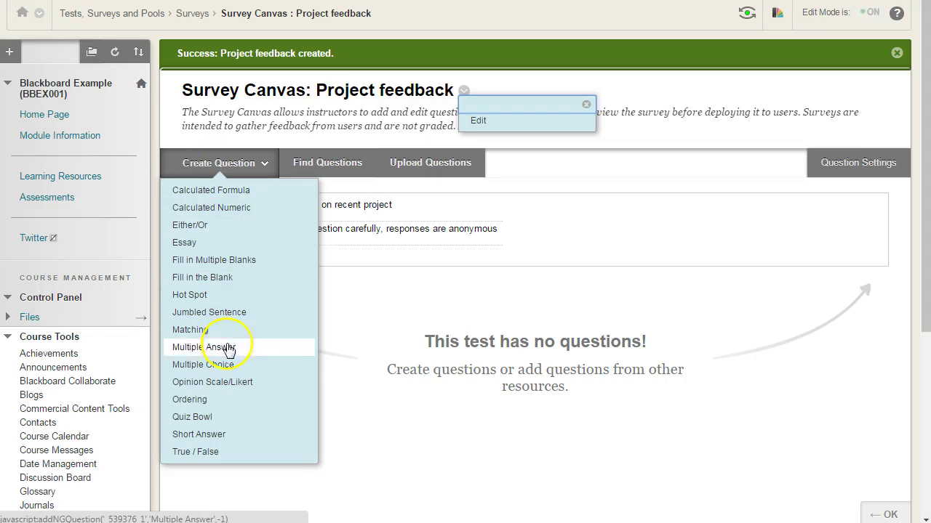
Add a multiple-choice question reading 'The project helped me learn valuable skills'.
click(216, 367)
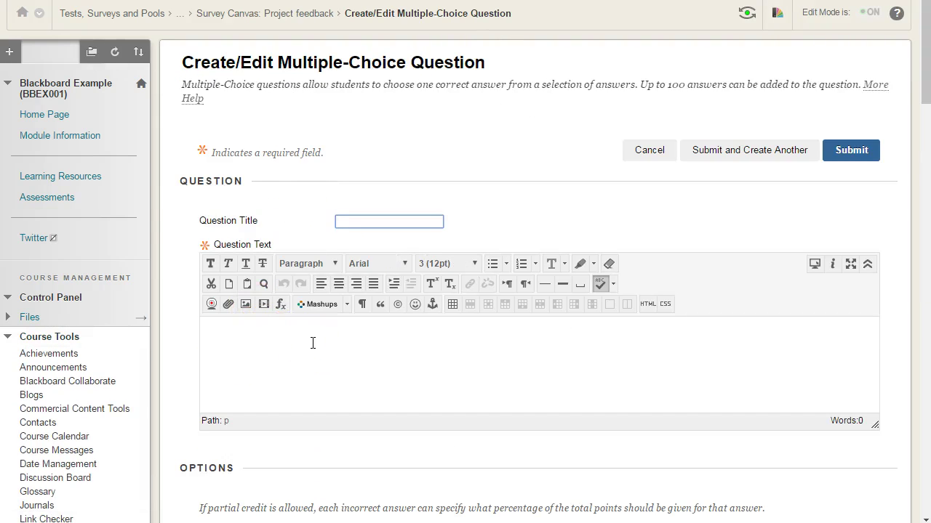
click(313, 343)
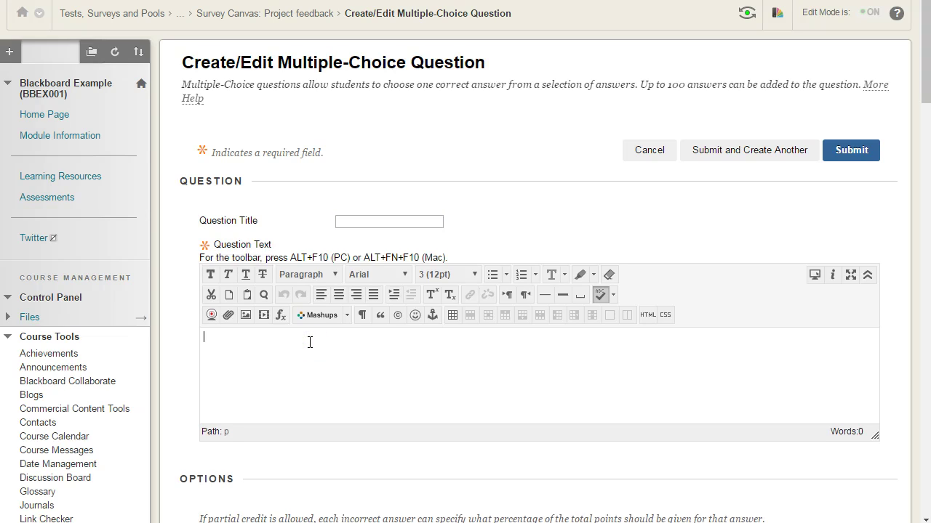
text("Theproject helpe)
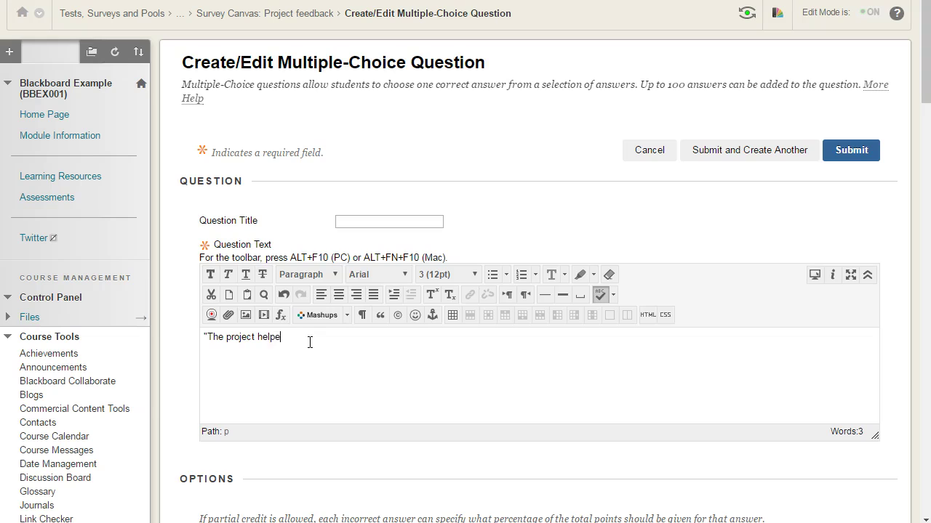
text(arn valuable)
text( skills)
scroll(312, 344, down, 2)
scroll(312, 344, down, 1)
scroll(309, 338, down, 1)
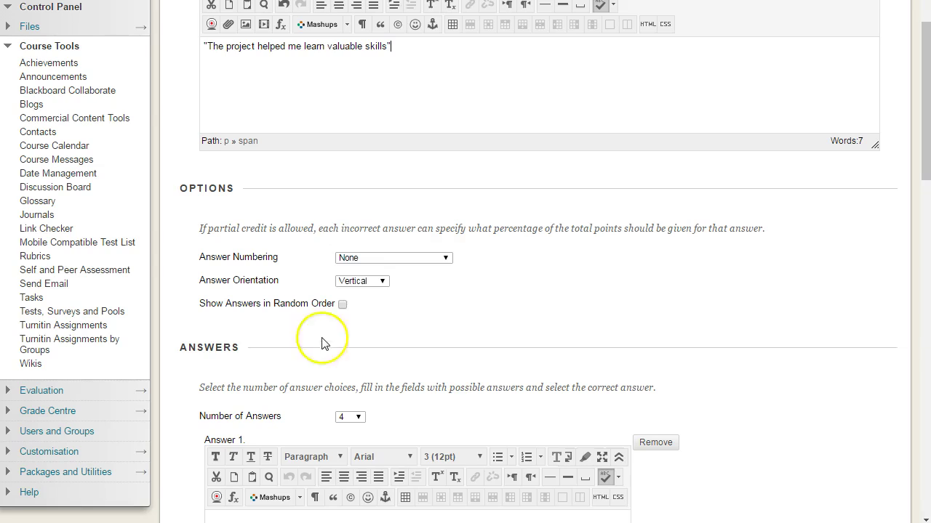
Set horizontal answer orientation and five answers, and clear the stray Question Title text.
click(380, 281)
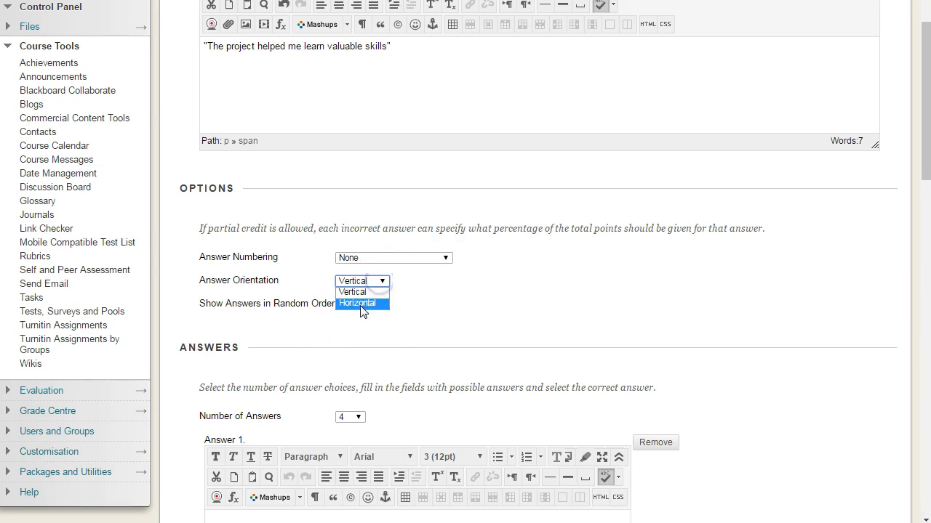
click(360, 304)
scroll(363, 311, down, 2)
click(357, 272)
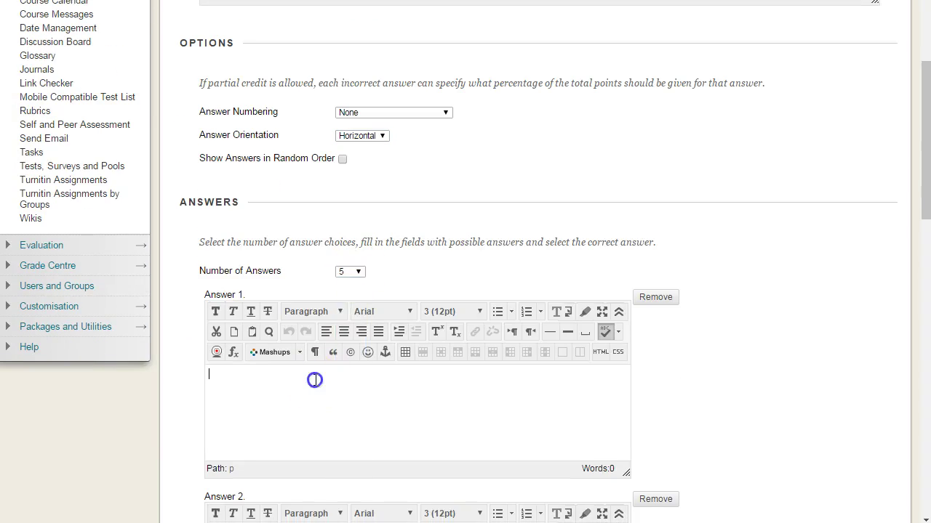
click(348, 294)
text(St)
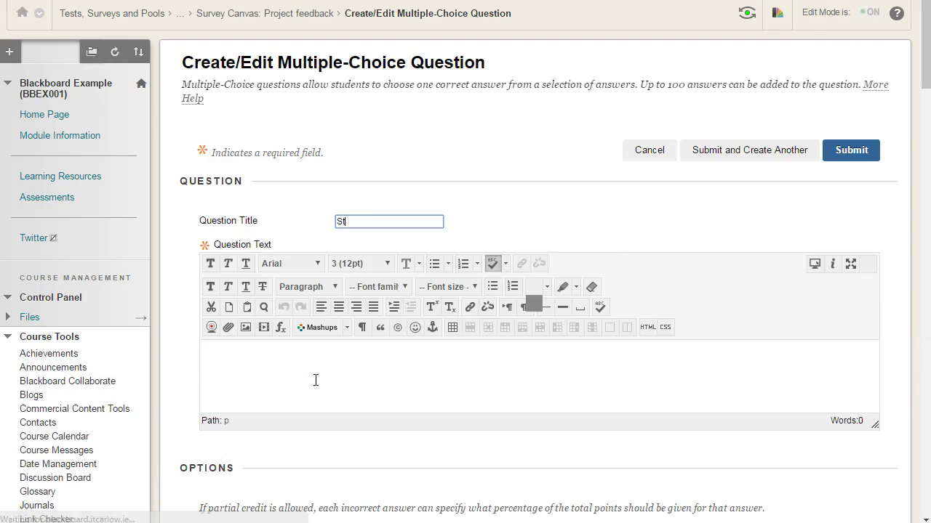
double_click(342, 221)
key(BackSpace)
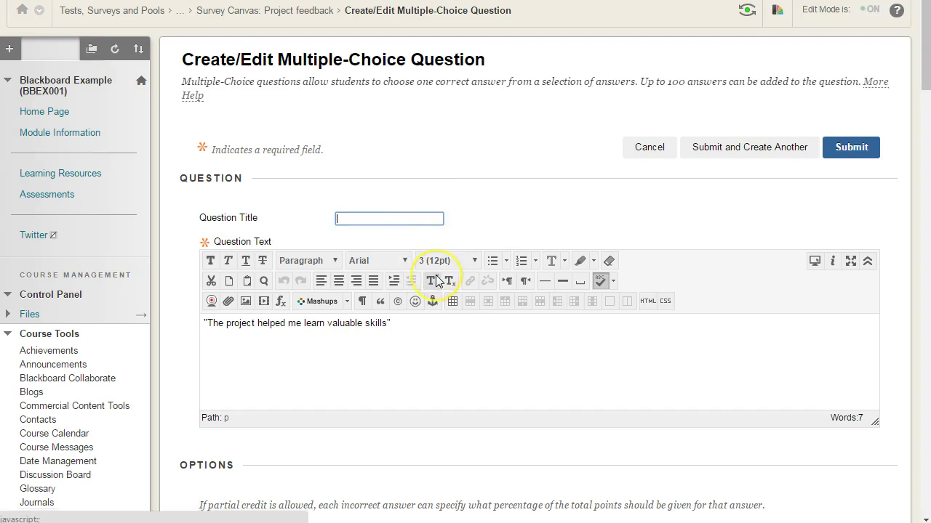
scroll(436, 280, down, 3)
scroll(429, 285, down, 3)
Enter Strongly agree, Agree and Neutral as answers 1 to 3.
click(328, 359)
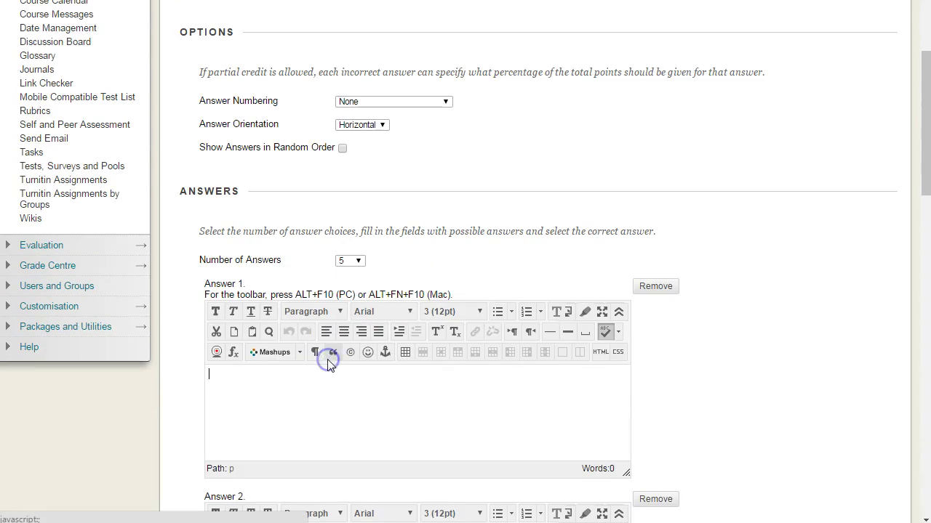
text(ST)
scroll(337, 364, down, 3)
scroll(342, 255, down, 2)
click(342, 257)
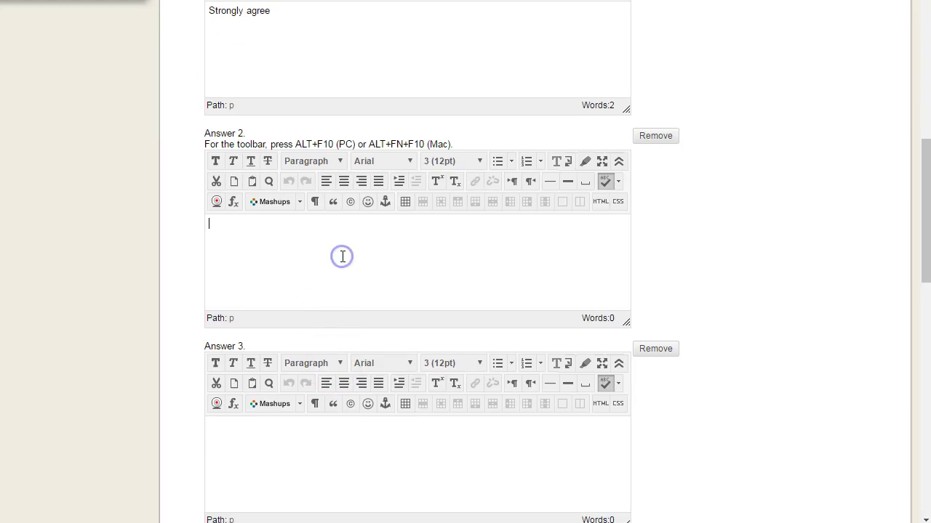
text(Agree)
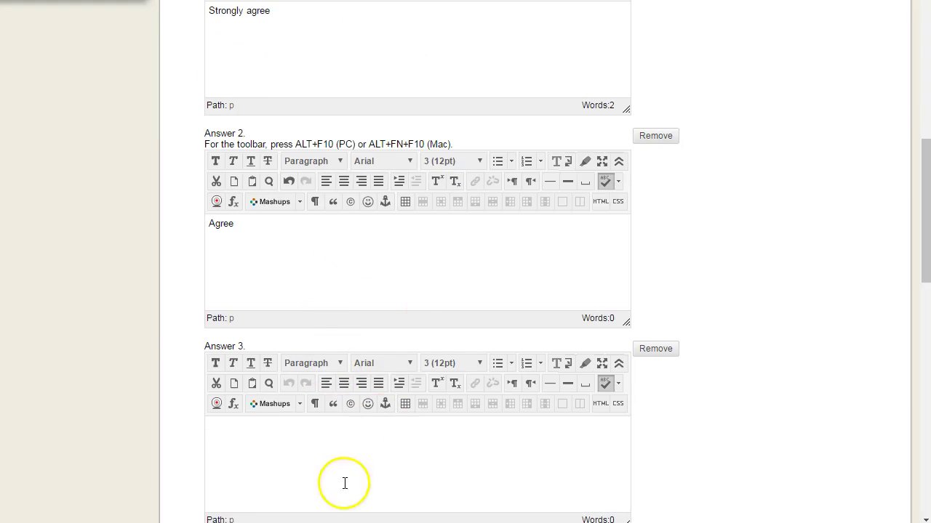
click(364, 456)
text(Neutral)
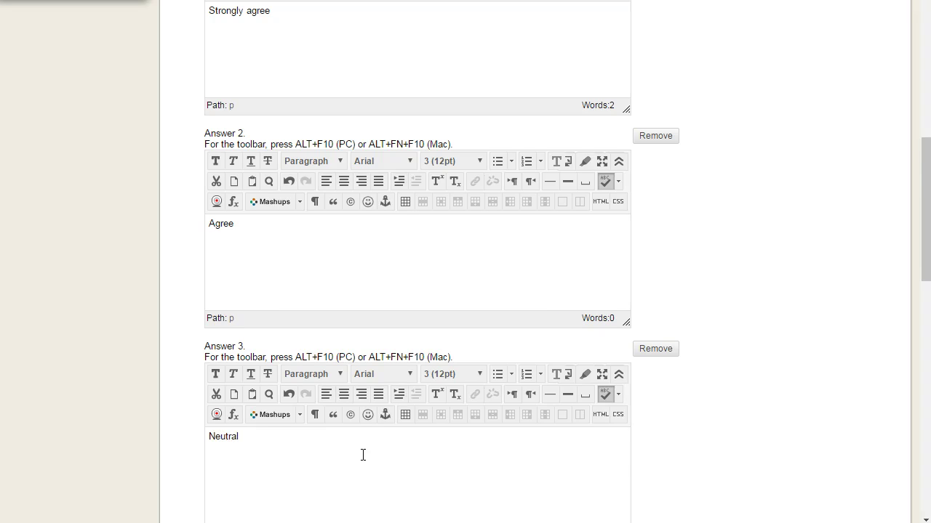
Enter Disagree and Strongly disagree as answers 4 and 5, then submit the question.
scroll(363, 455, down, 3)
click(363, 456)
text(Disagree)
scroll(362, 455, down, 4)
click(343, 401)
text(Strongly disagree)
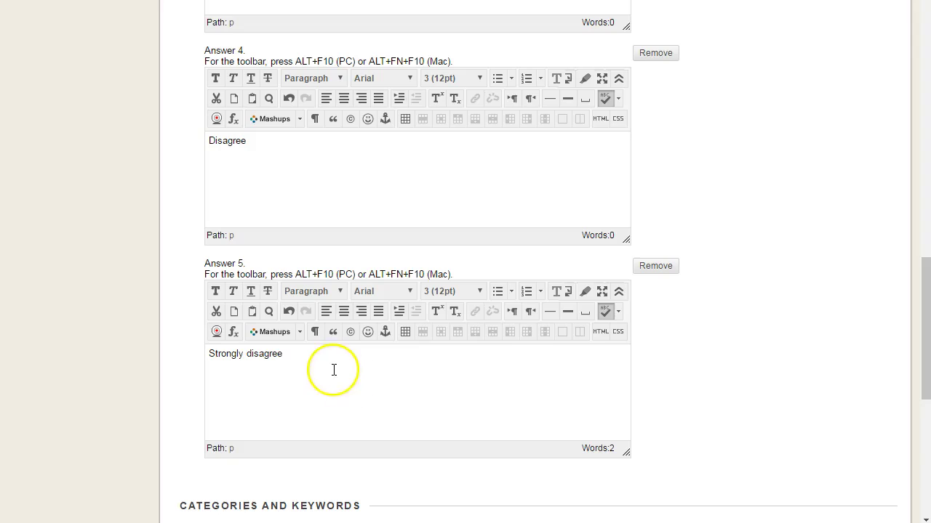
scroll(335, 371, down, 3)
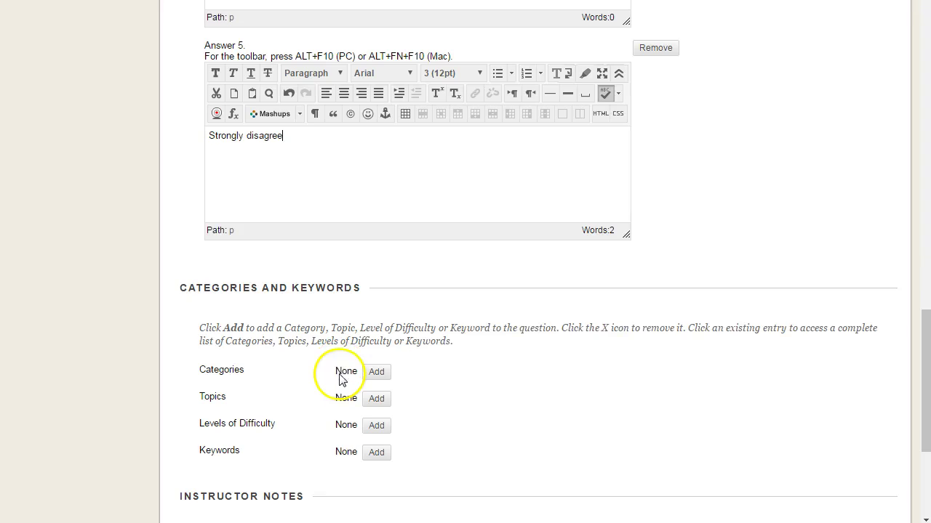
scroll(324, 364, down, 2)
scroll(328, 287, down, 2)
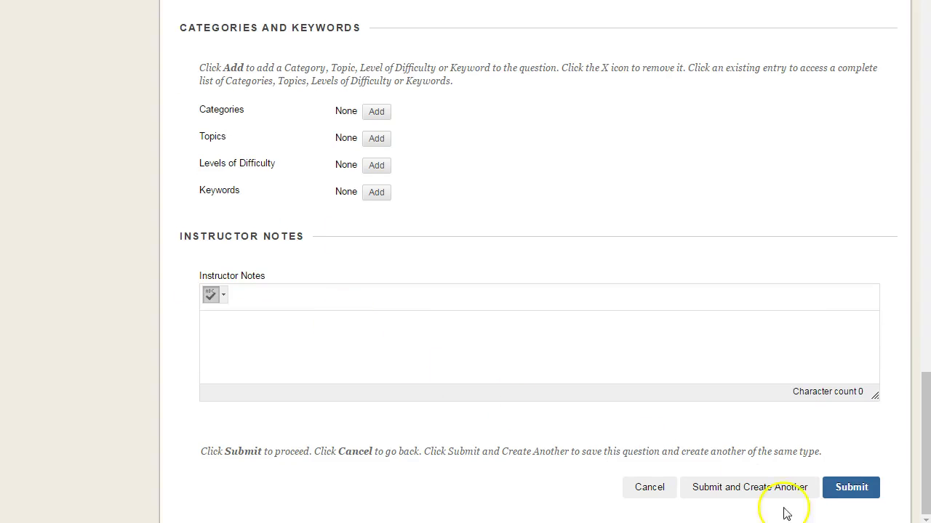
click(848, 487)
Check the new question's actions menu, then bring up the Create Question types list again.
scroll(436, 349, down, 2)
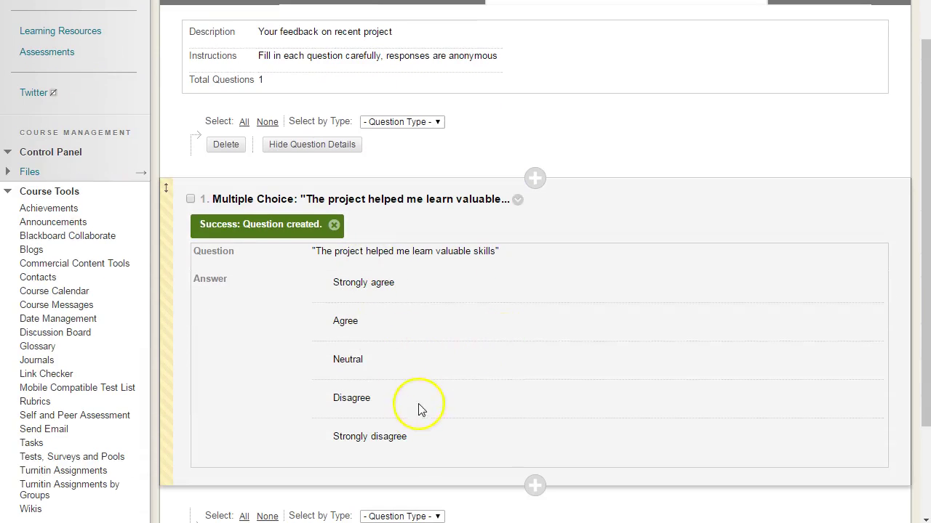
click(517, 200)
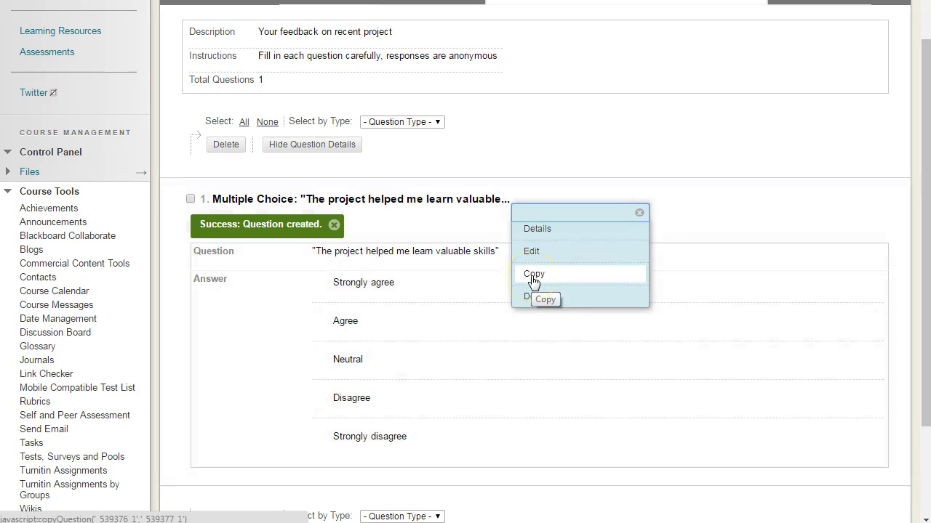
click(407, 203)
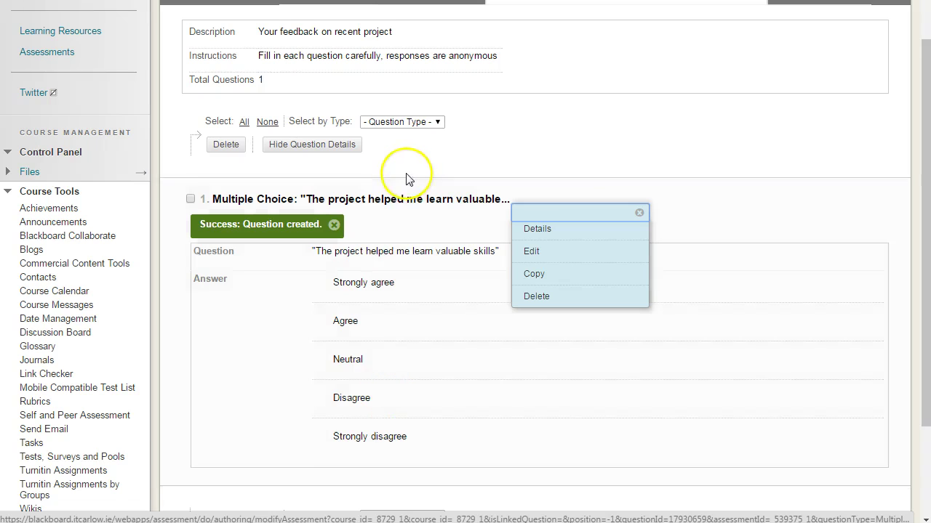
scroll(397, 174, up, 1)
click(243, 72)
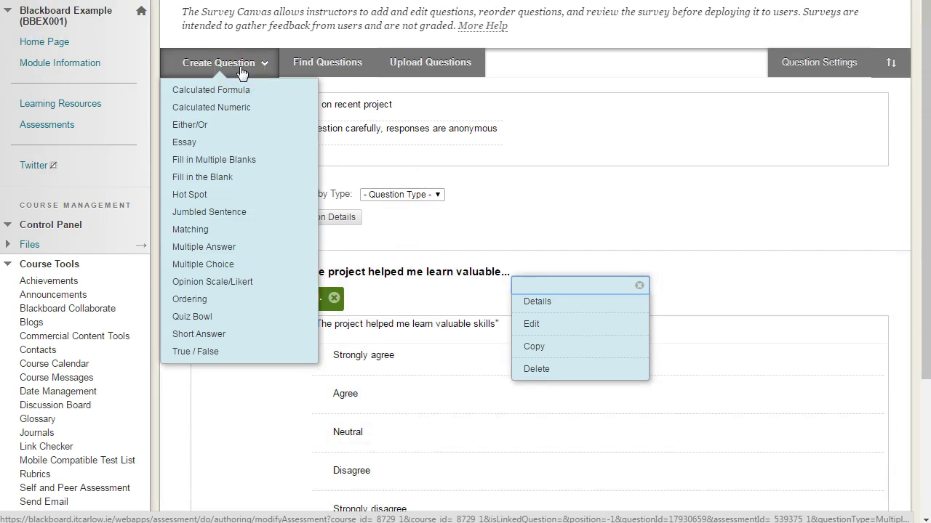
Create and submit the essay question 'Any other comments on the project'.
click(189, 145)
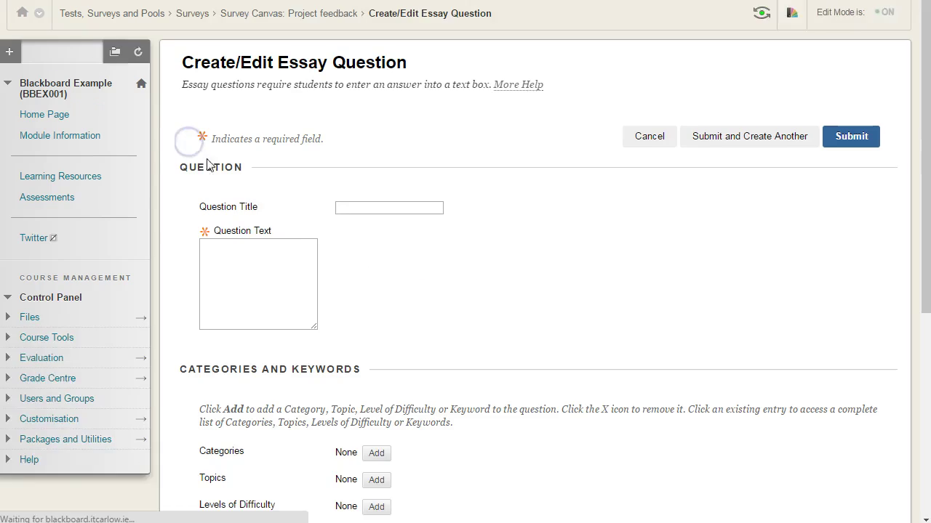
click(380, 336)
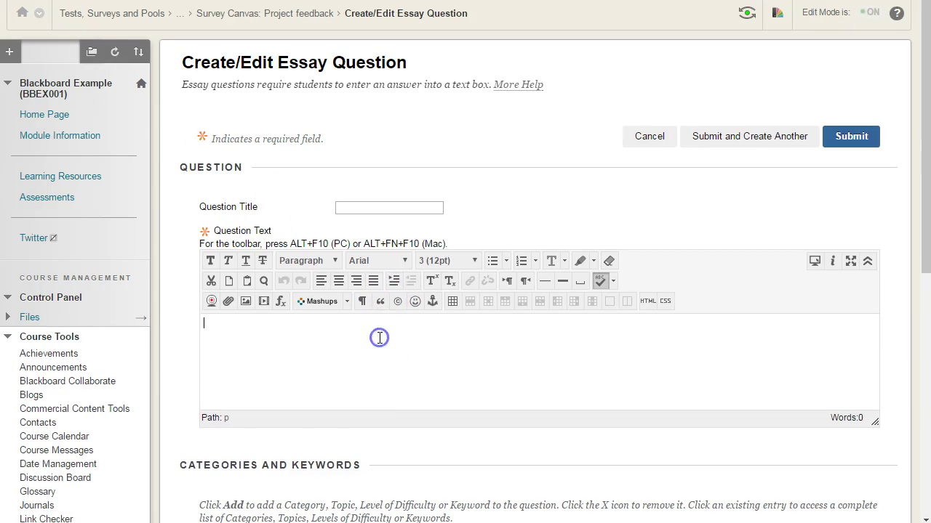
text(Any other )
text(comments on)
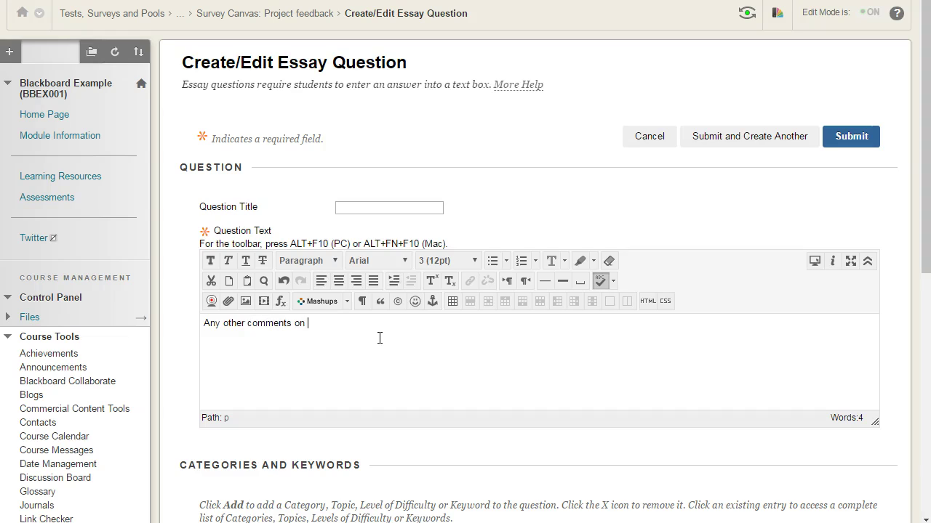
text(the project)
scroll(373, 339, down, 2)
scroll(373, 338, down, 3)
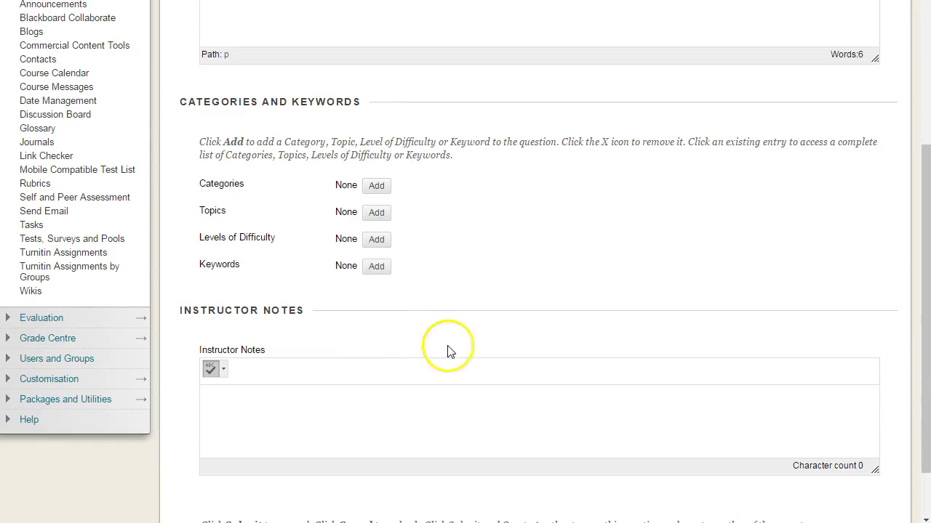
scroll(581, 393, down, 2)
click(851, 486)
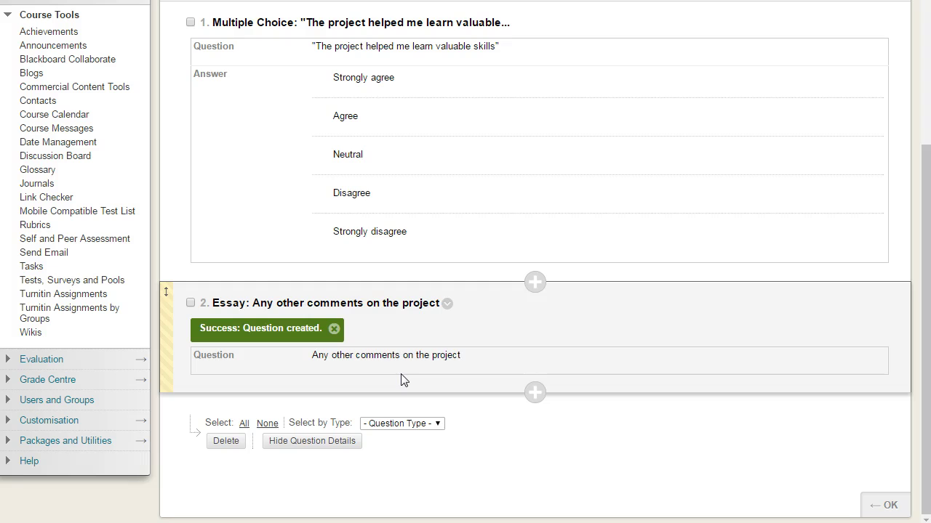
Confirm the Survey Canvas with OK, returning to the Surveys list showing Project feedback.
click(886, 505)
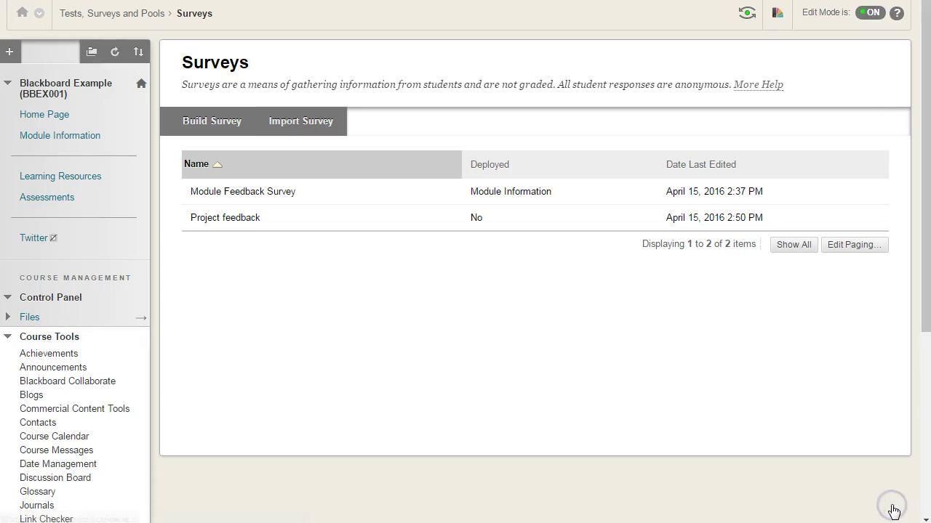